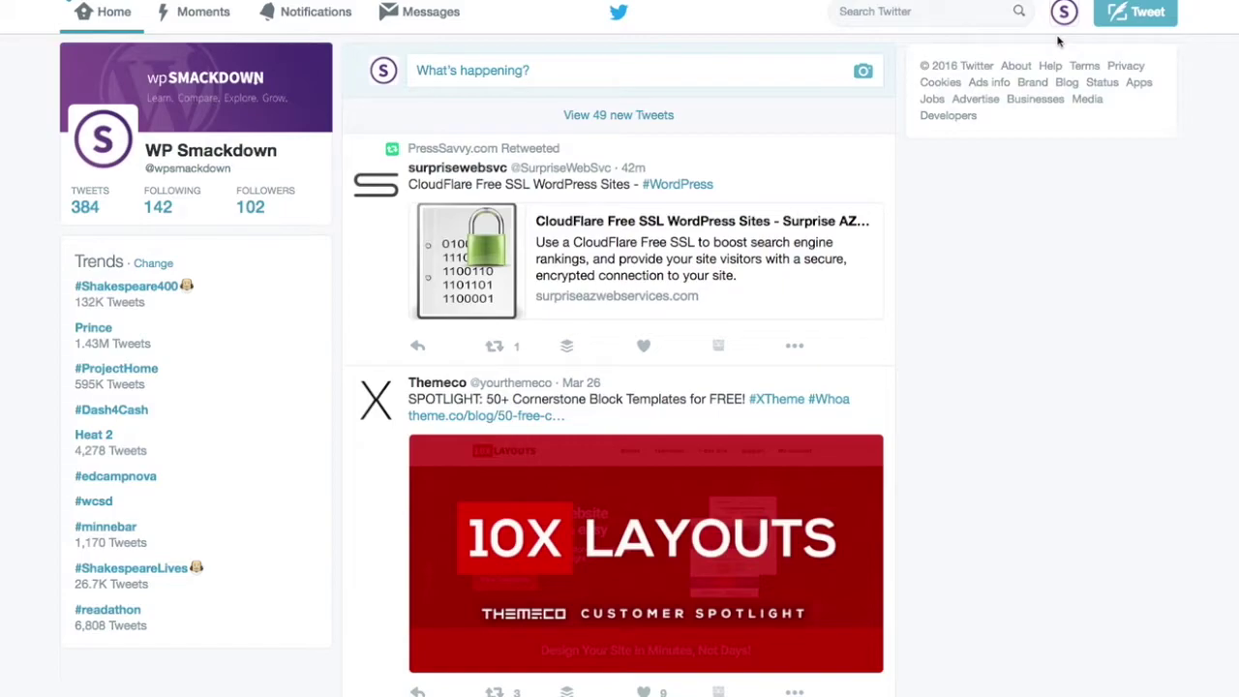
- Open the Twitter account menu listing Twitter Ads, Analytics and Settings
left_click(1063, 12)
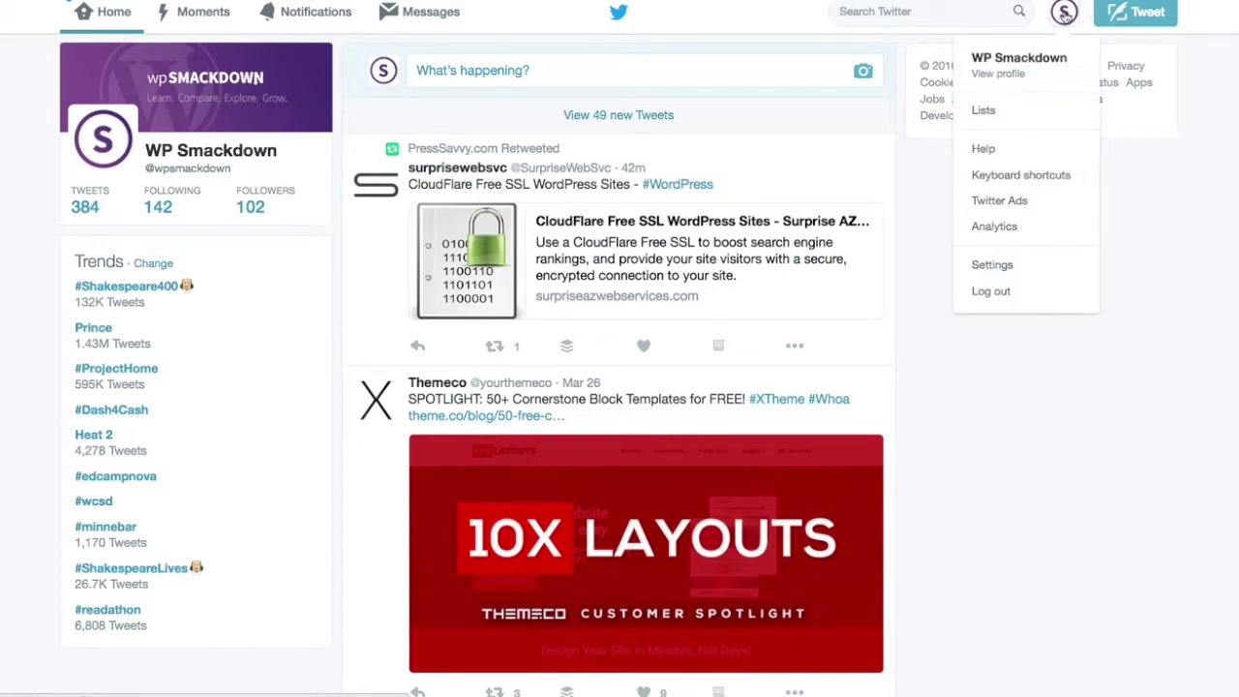
- Go to Twitter Ads Tools > Conversion tracking and tick the terms agreement checkbox
left_click(1000, 202)
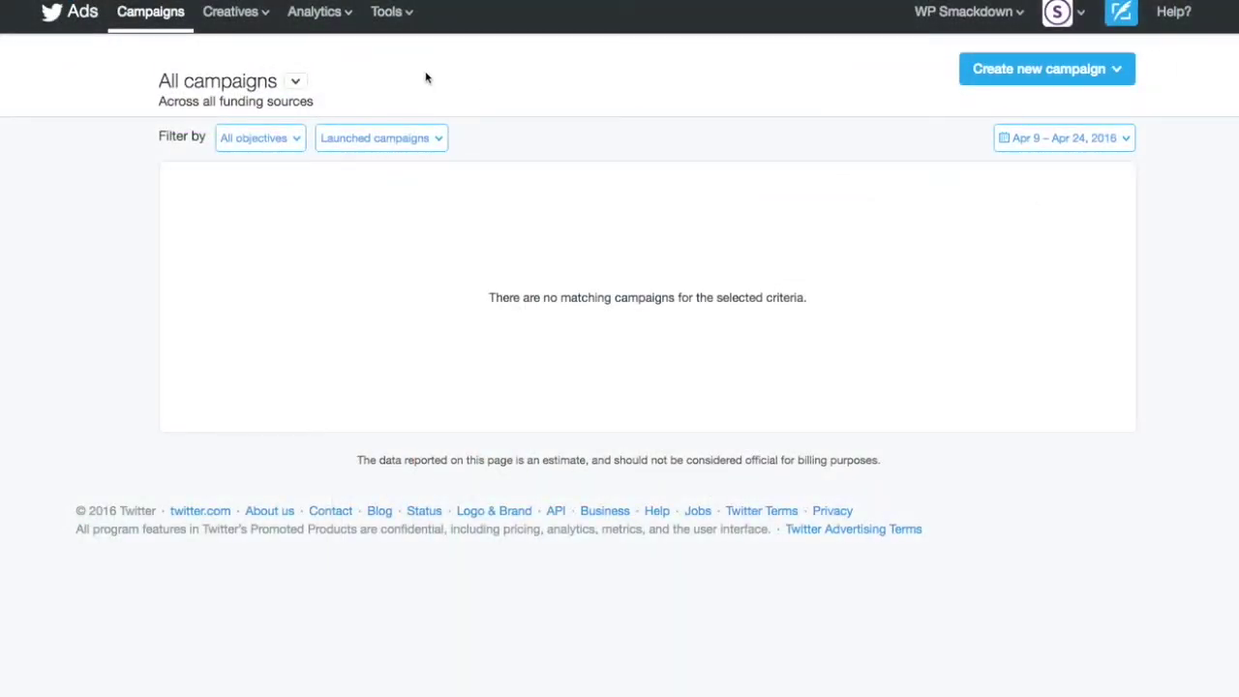
left_click(400, 18)
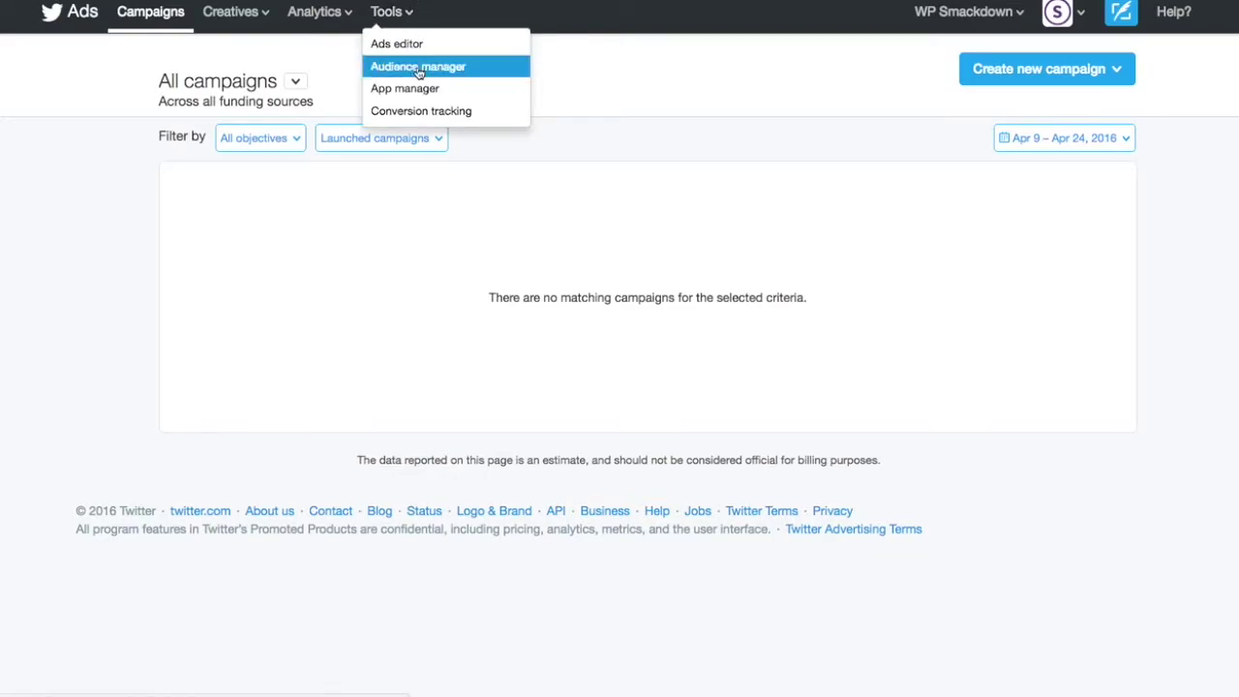
left_click(486, 114)
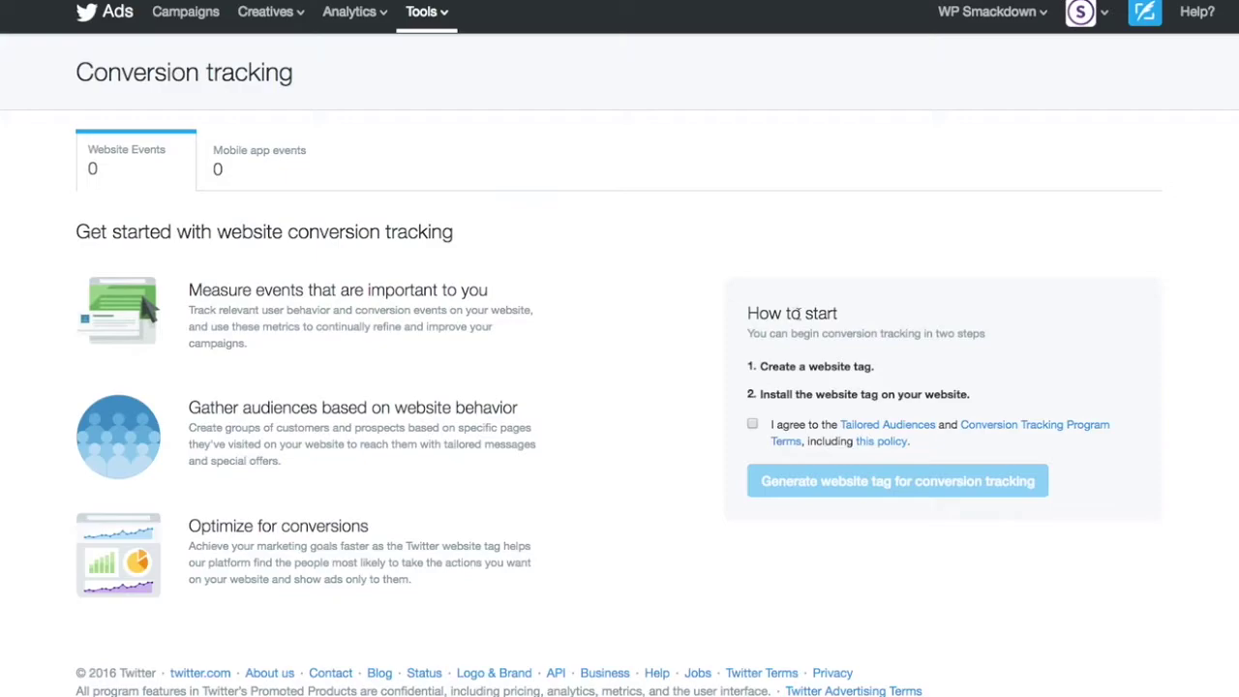
scroll(707, 330, "down", 1)
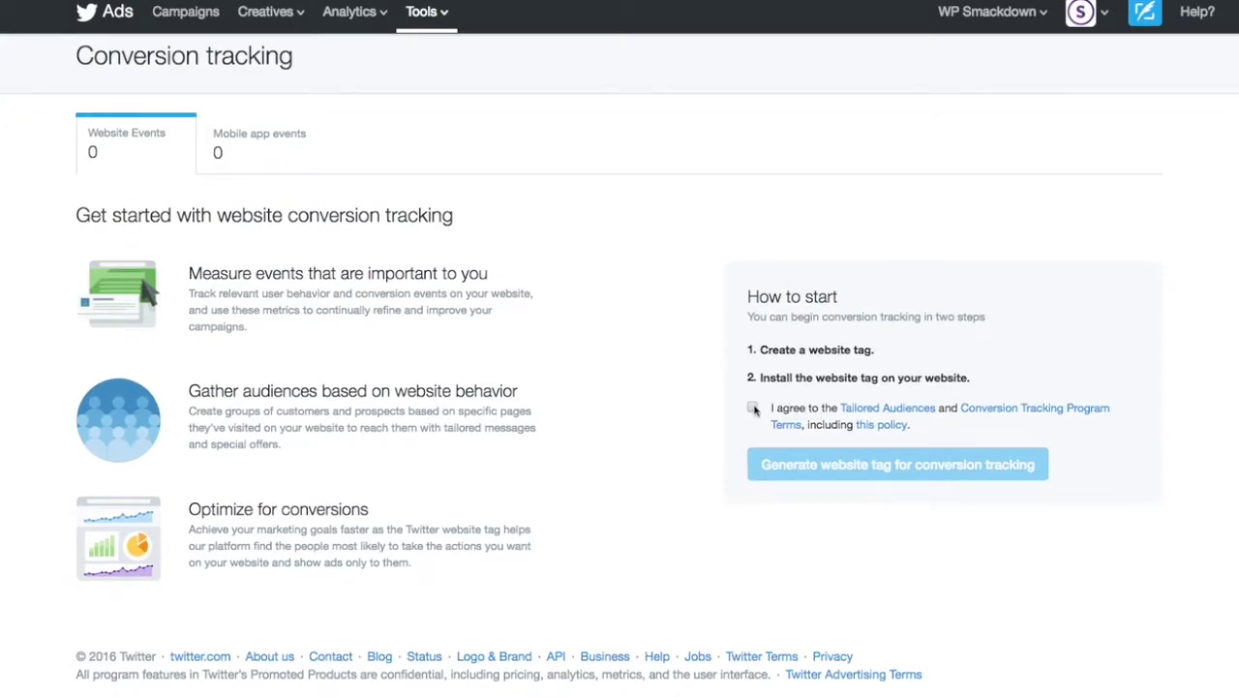
left_click(754, 410)
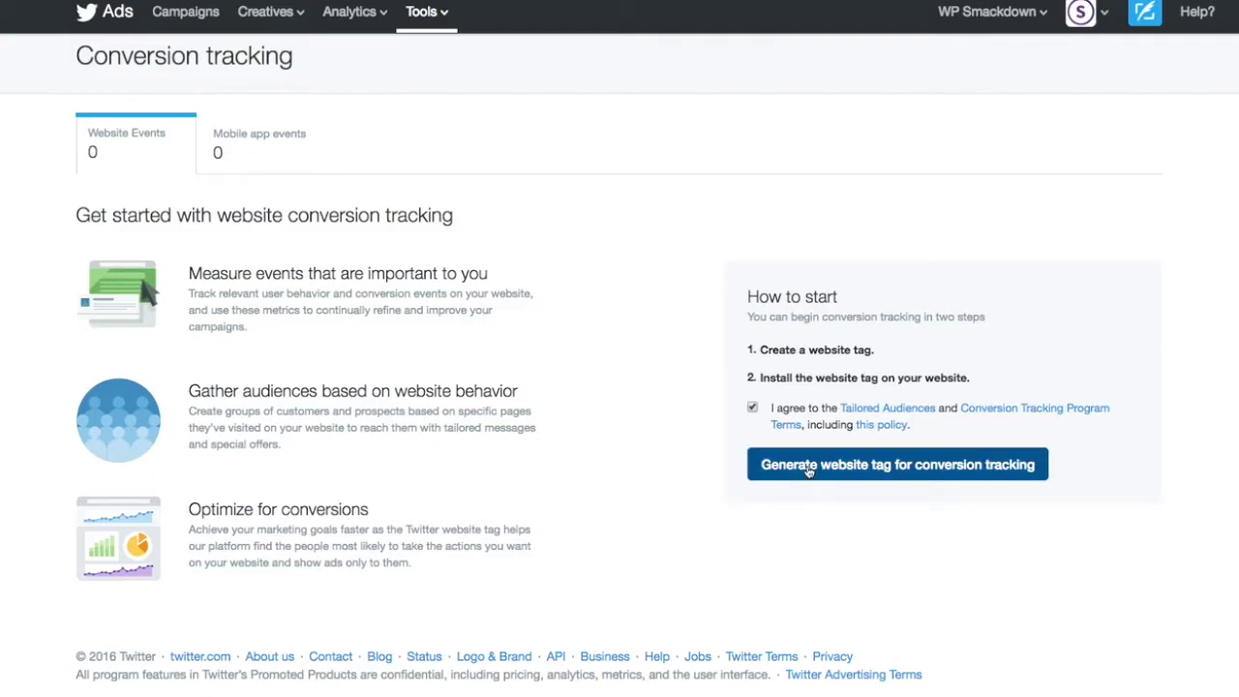
- Generate the website tag and highlight the note about placing it before the closing body tag
left_click(808, 468)
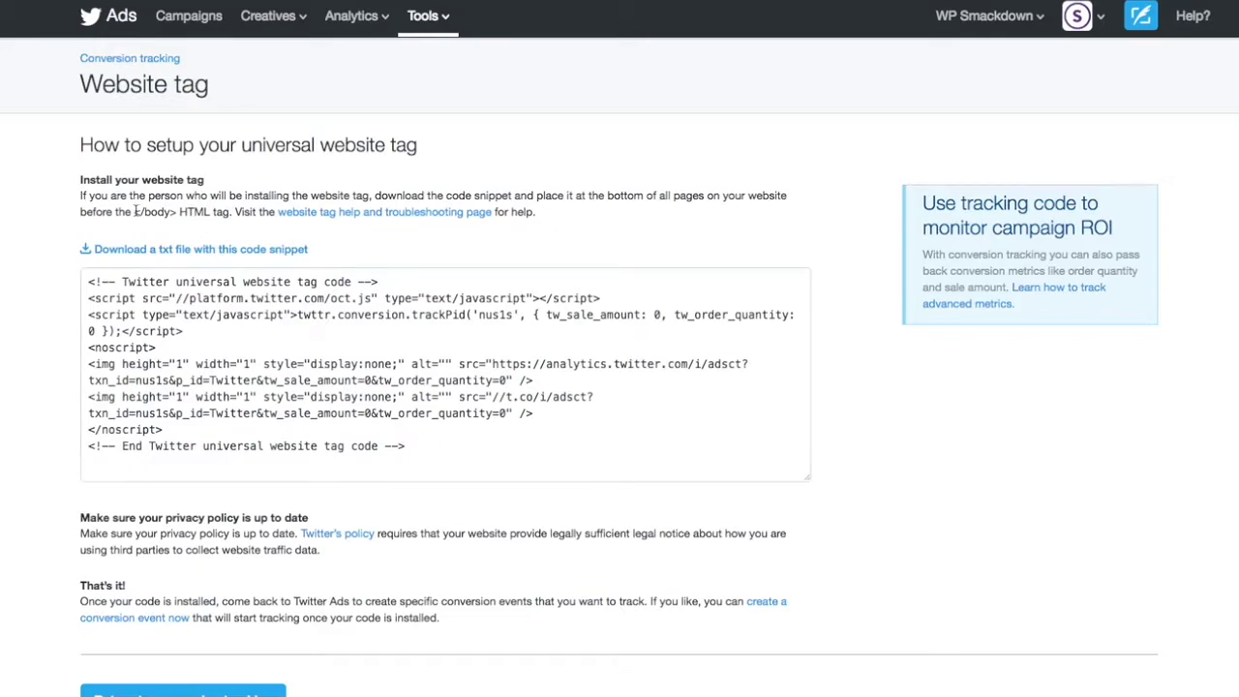
left_click_drag(136, 211, 230, 211)
left_click(227, 212)
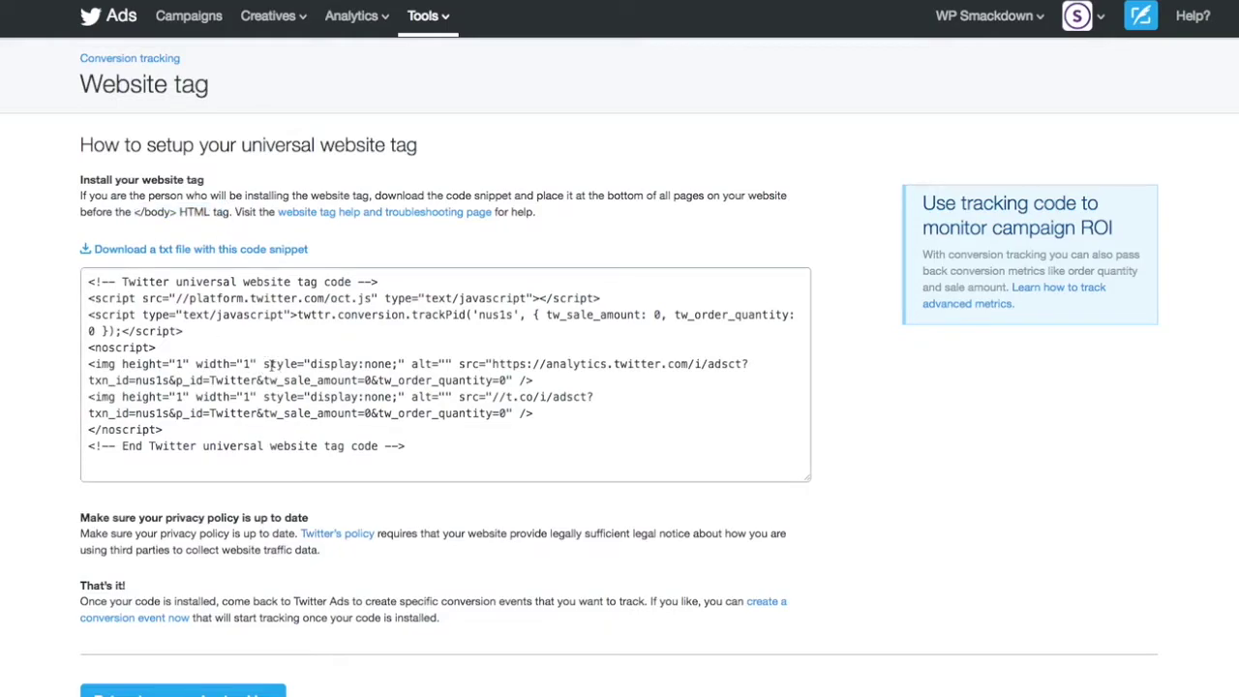
- Select the whole tag code snippet, pointing out the privacy policy reminder
left_click(271, 364)
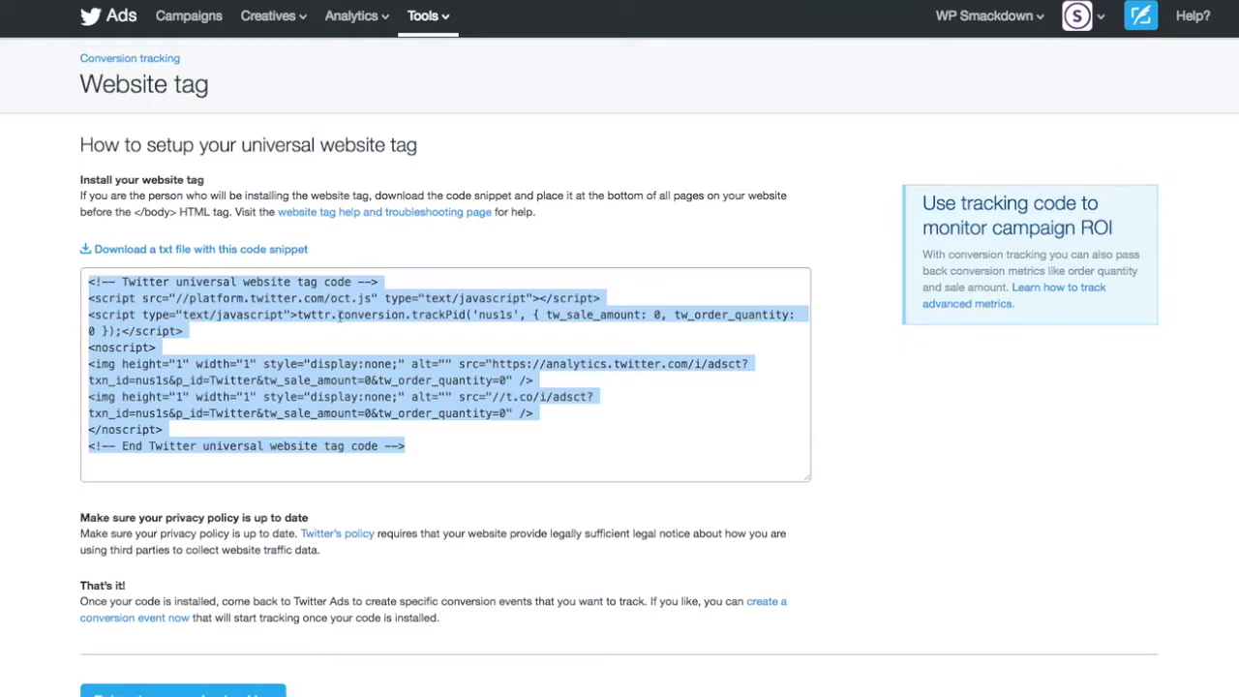
left_click_drag(81, 516, 339, 542)
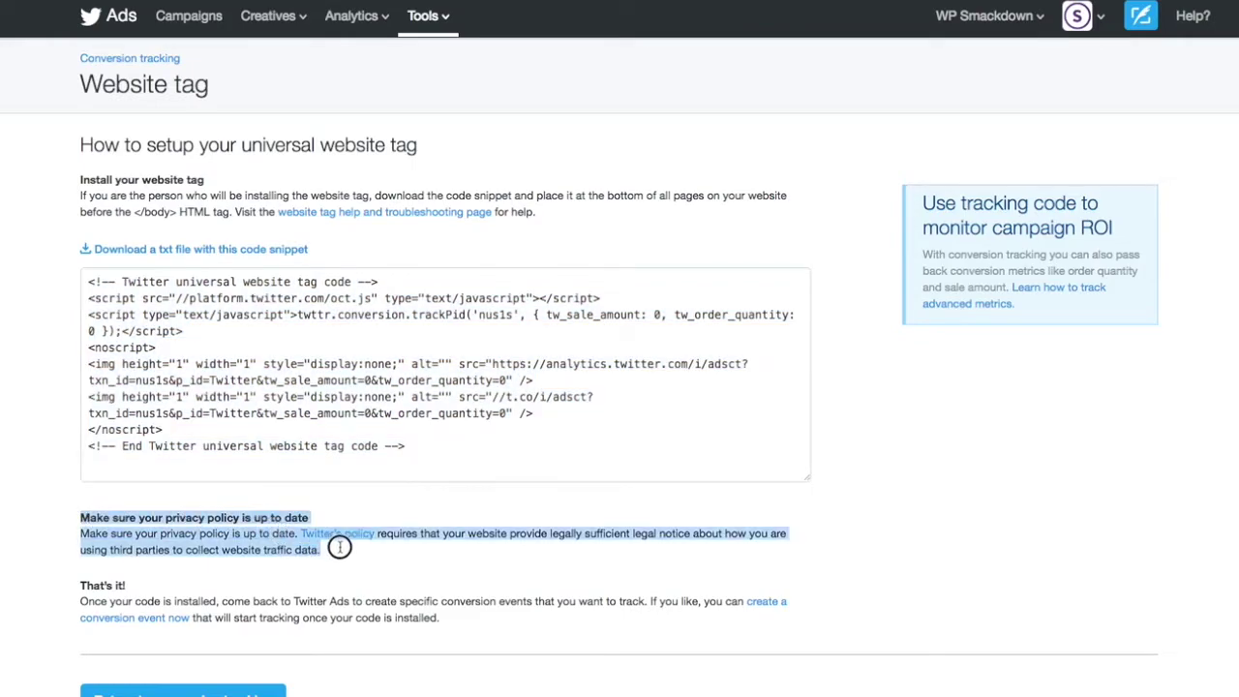
left_click(338, 542)
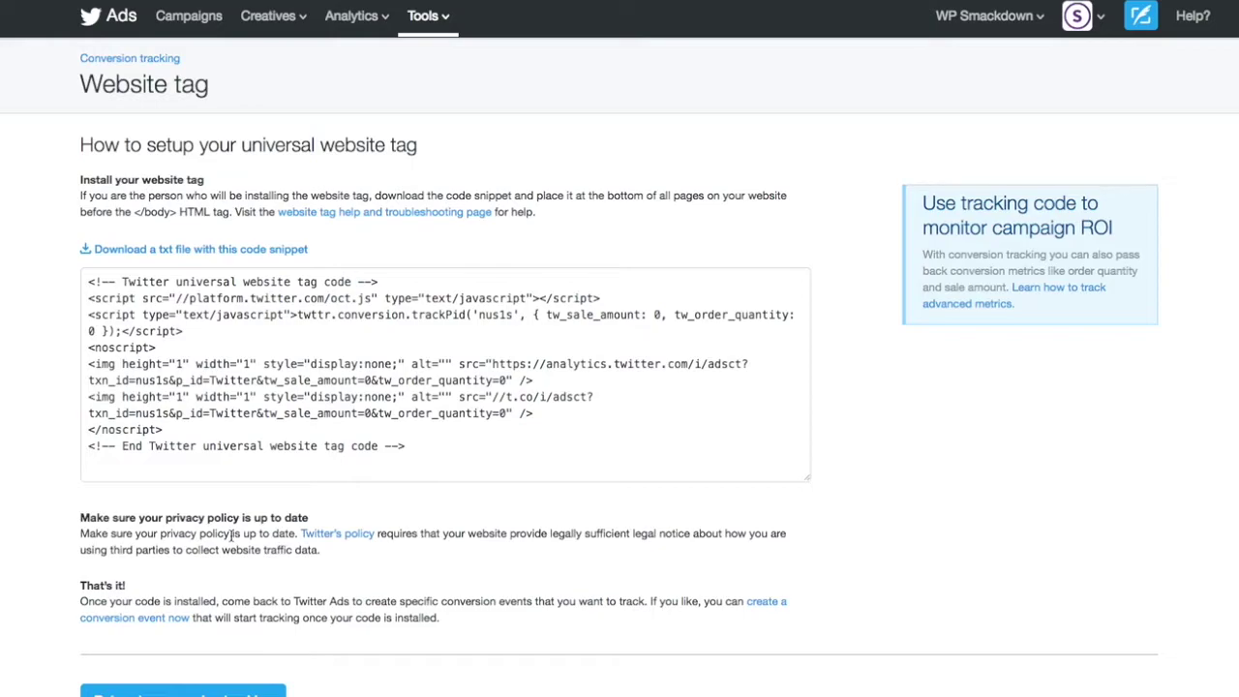
left_click(266, 464)
key("super+c")
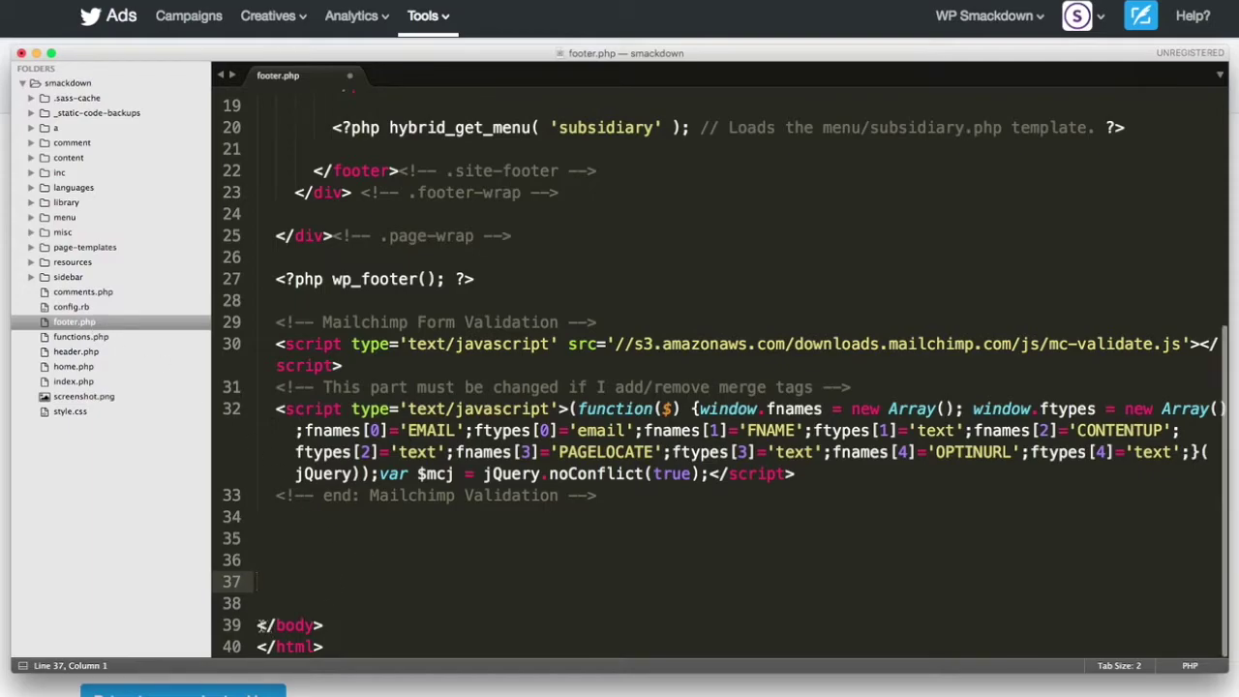
- Paste the Twitter tag code into footer.php on empty line 37, just above </body>
left_click_drag(257, 625, 323, 625)
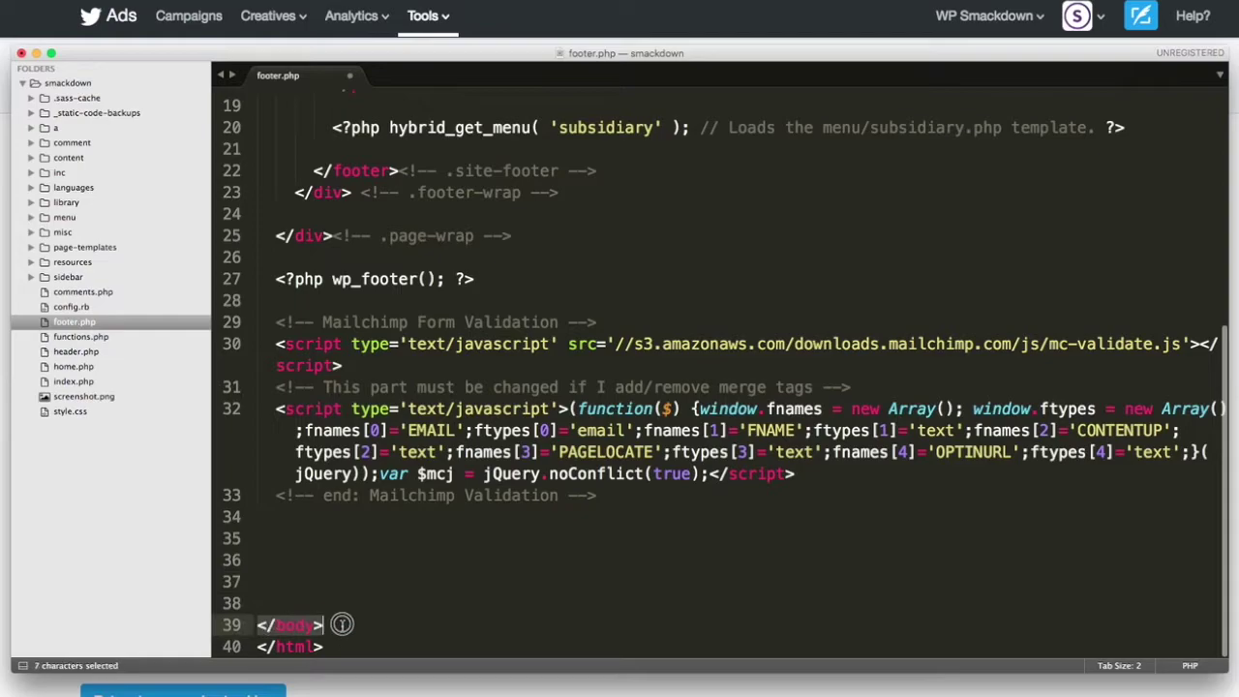
left_click(332, 625)
left_click(271, 581)
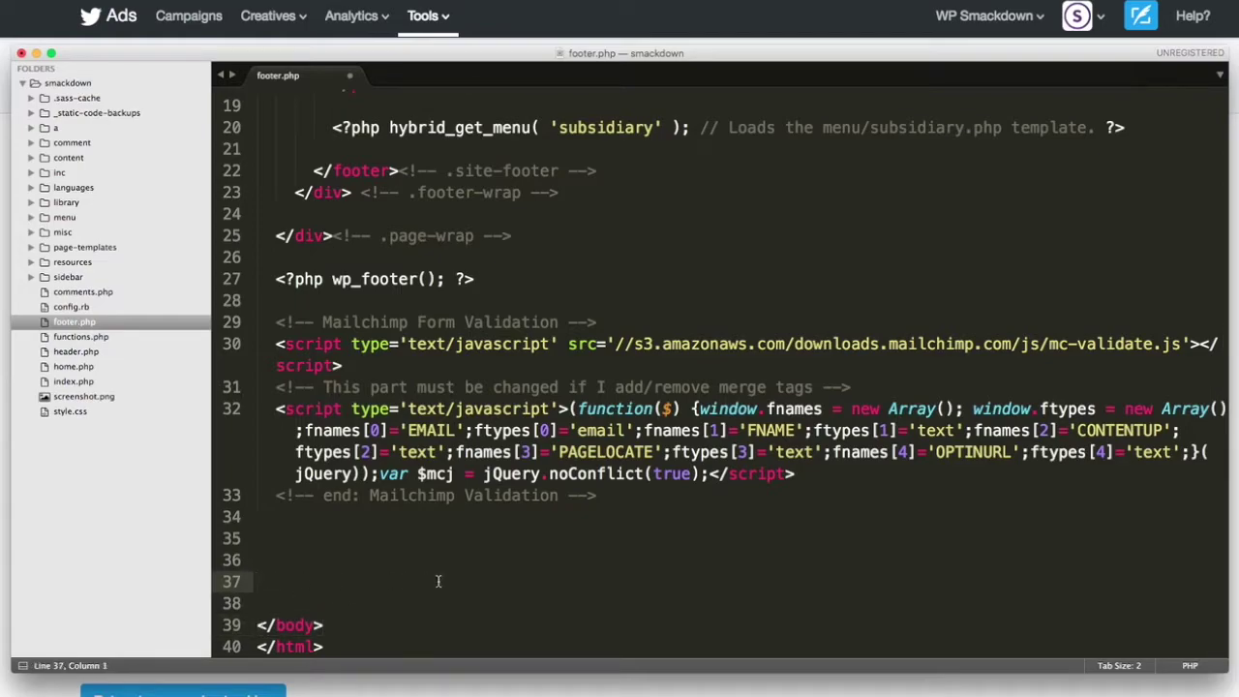
key("super+v")
scroll(407, 448, "down", 3)
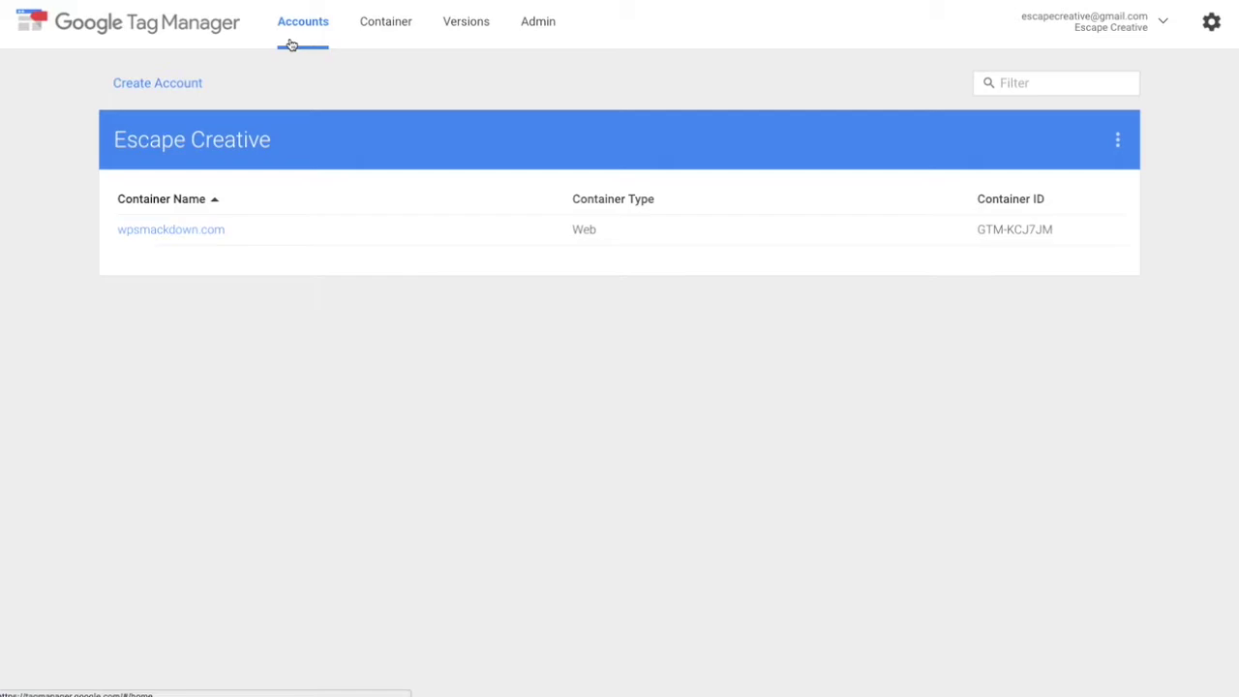
- Start a new tag in the wpsmackdown.com container
left_click(188, 230)
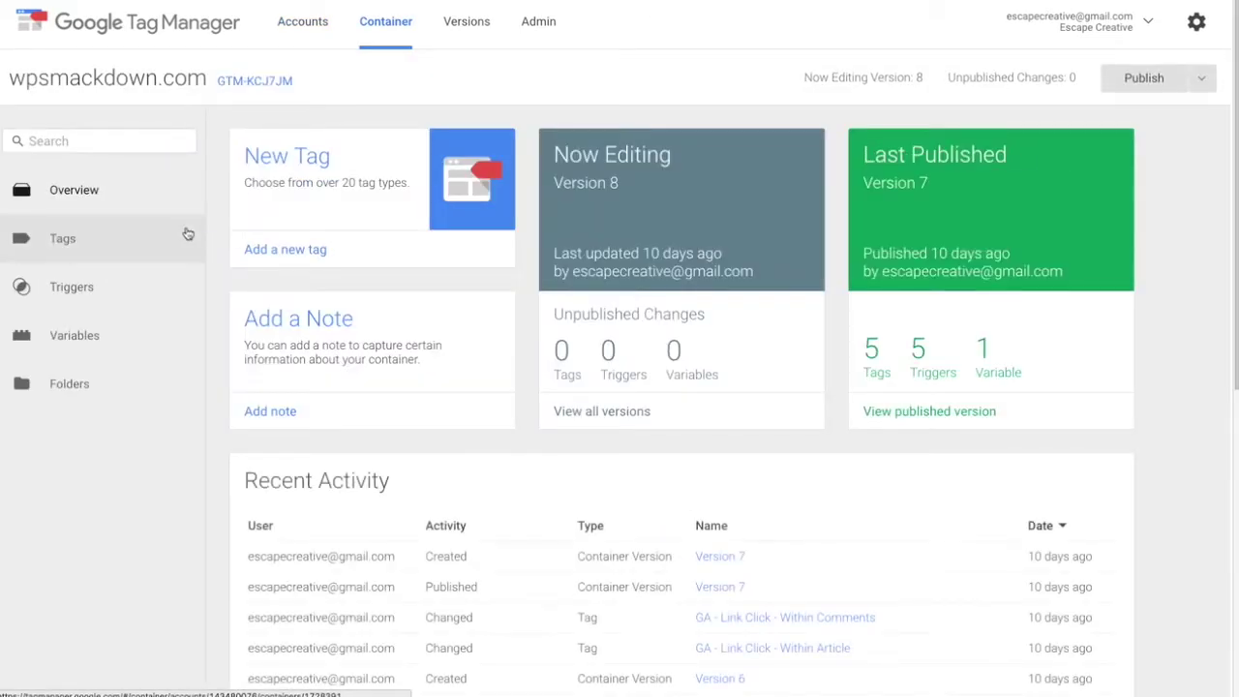
left_click(300, 254)
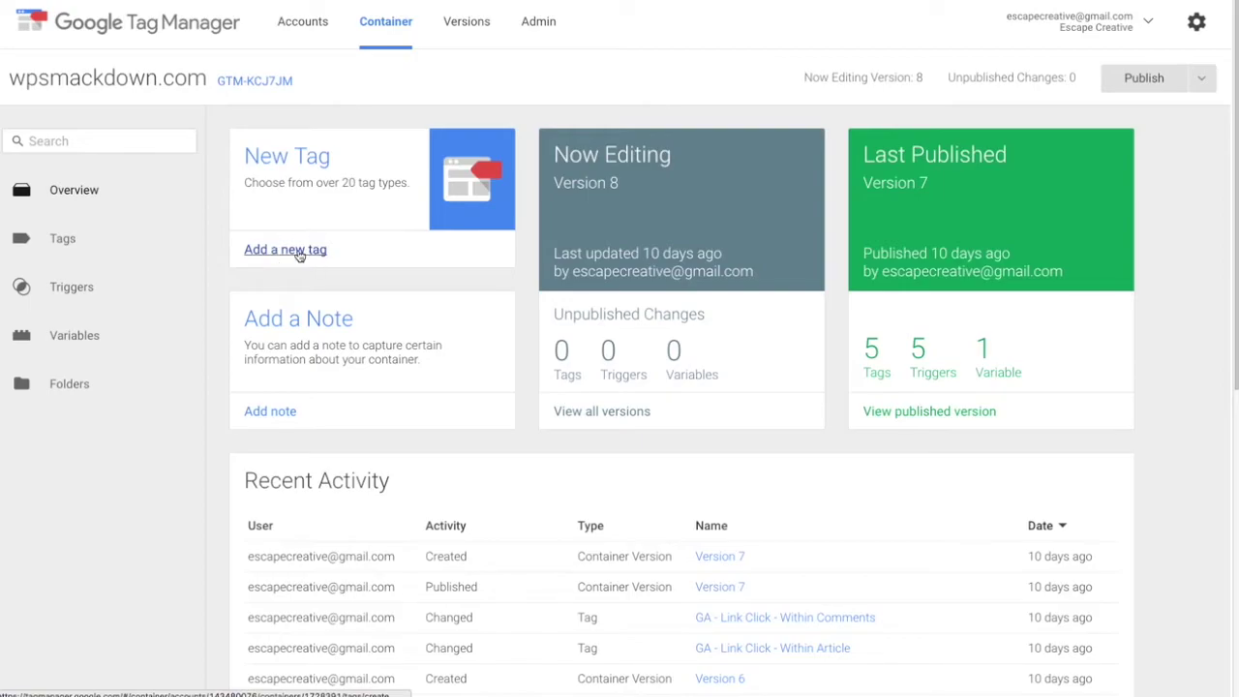
scroll(402, 240, "down", 1)
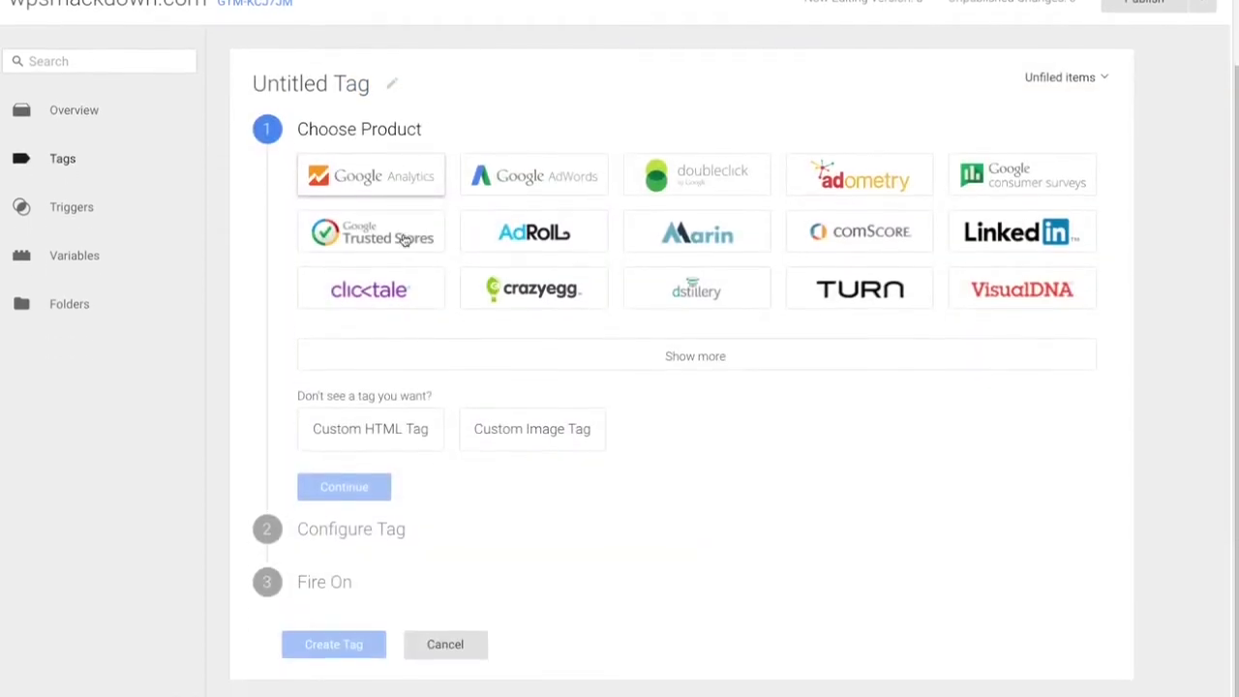
- Rename the untitled tag to 'Twitter Universal Website Tag'
left_click(318, 84)
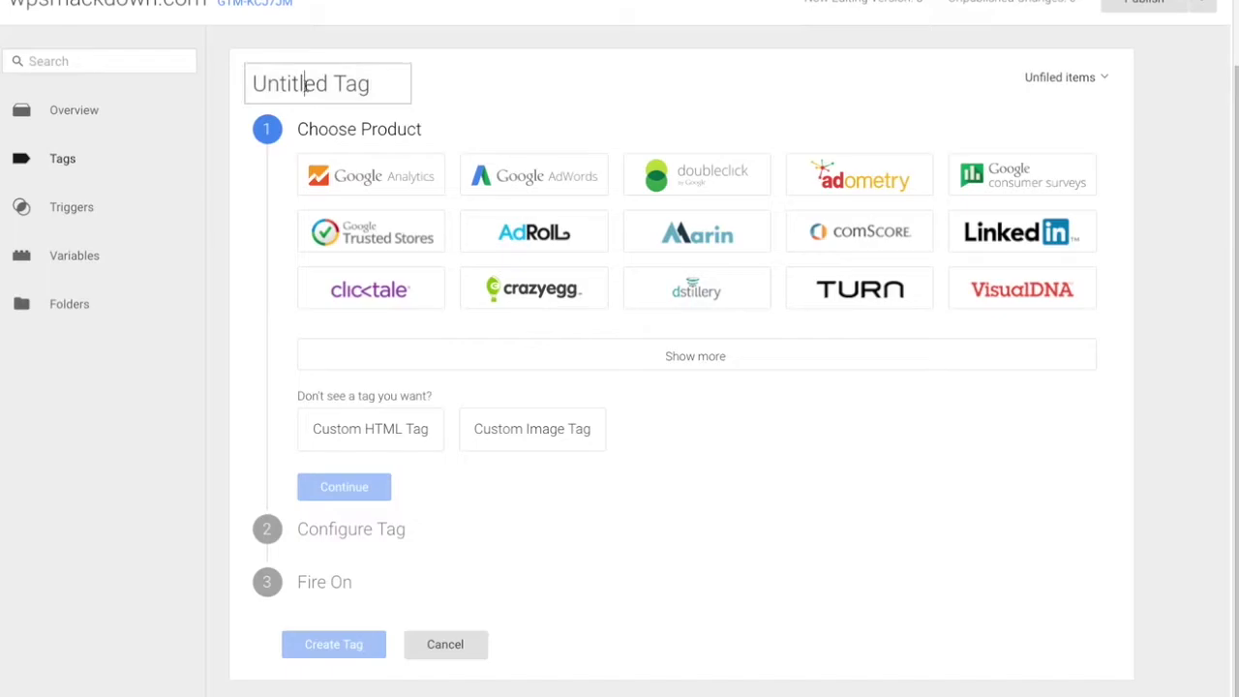
triple_click(334, 84)
type("T")
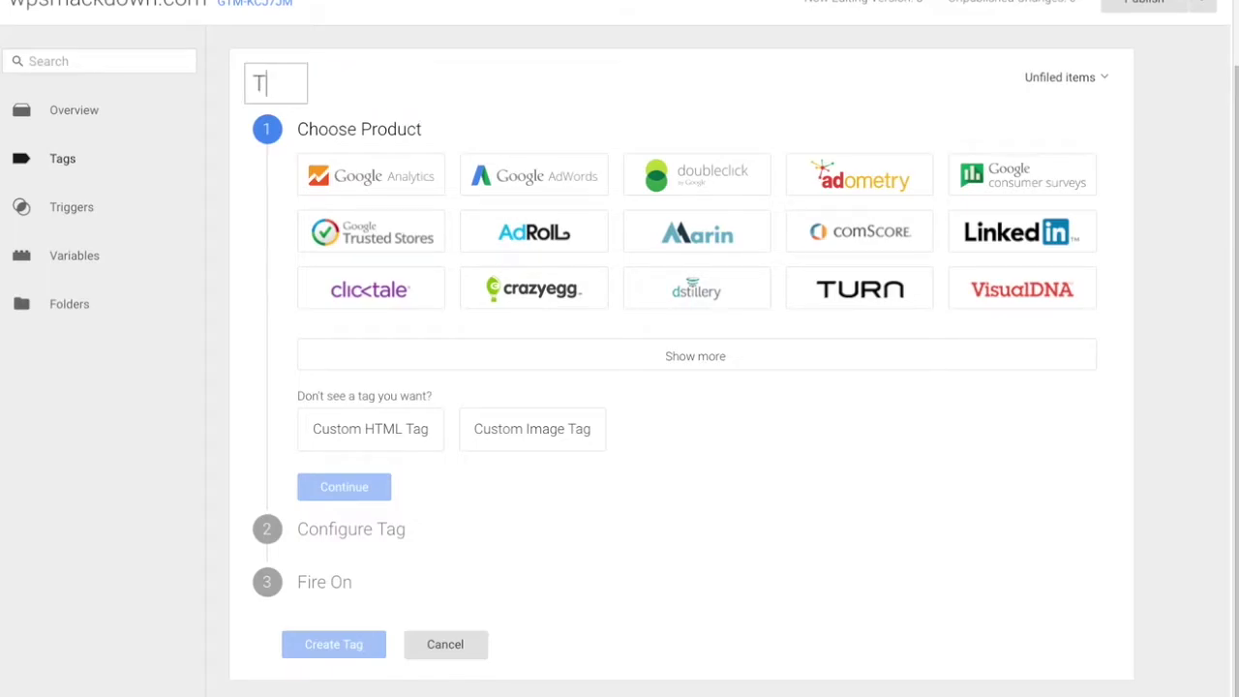
type("witter Universa")
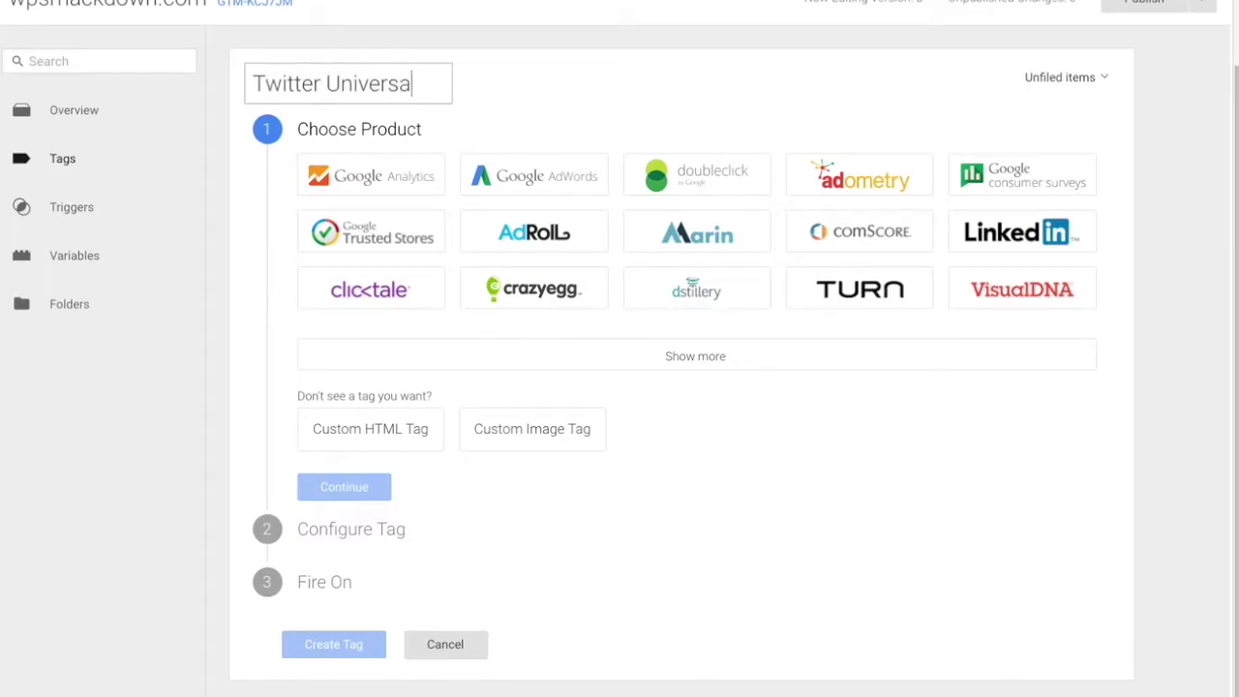
type("l Website Tag")
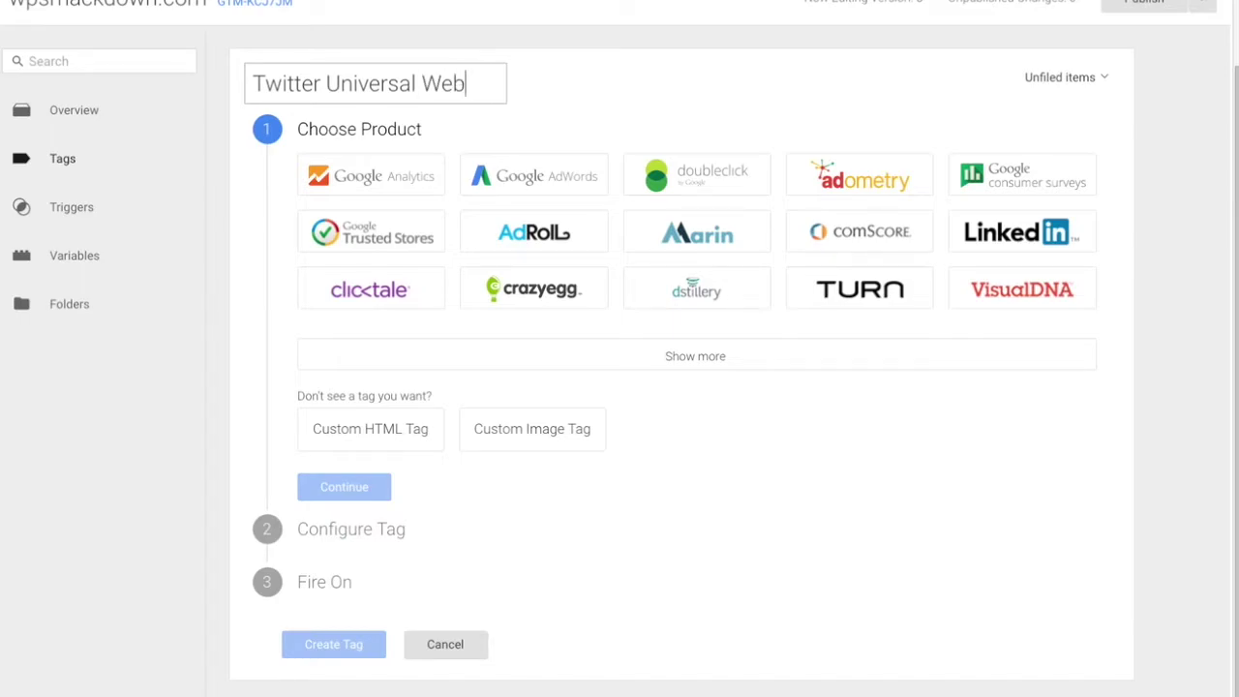
left_click(639, 93)
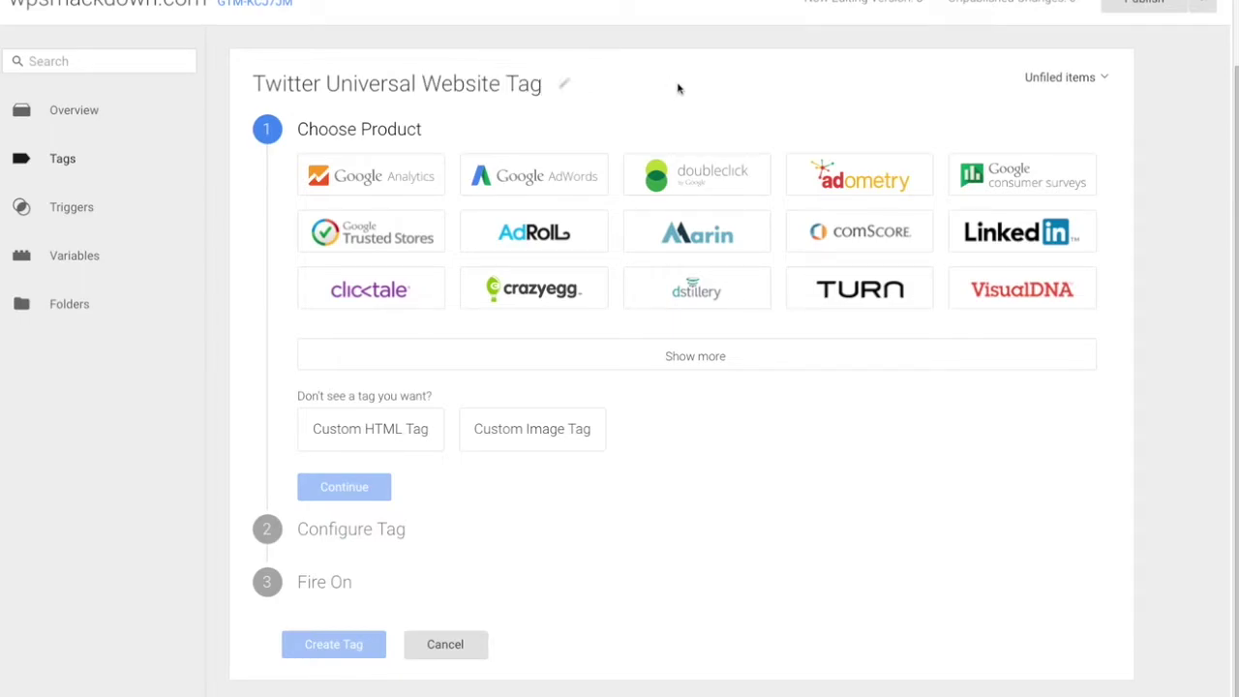
- Make the tag Custom HTML and copy the full tag code from Twitter Ads
left_click(384, 433)
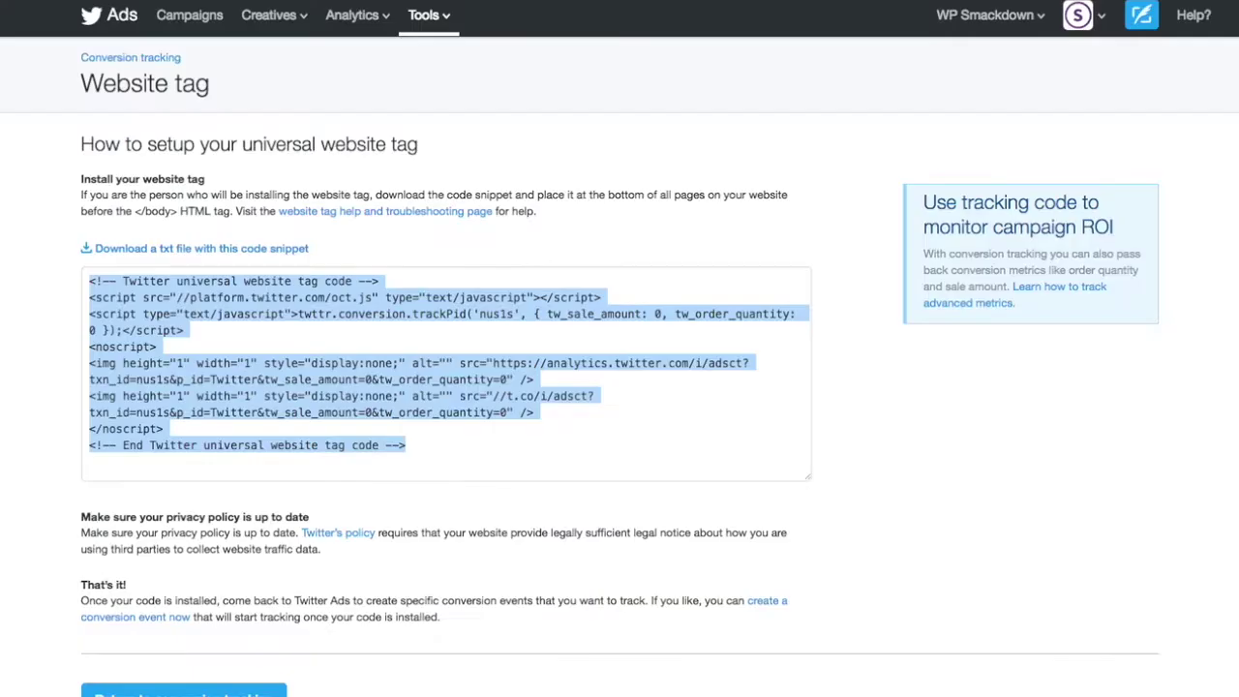
triple_click(255, 359)
key("ctrl+a")
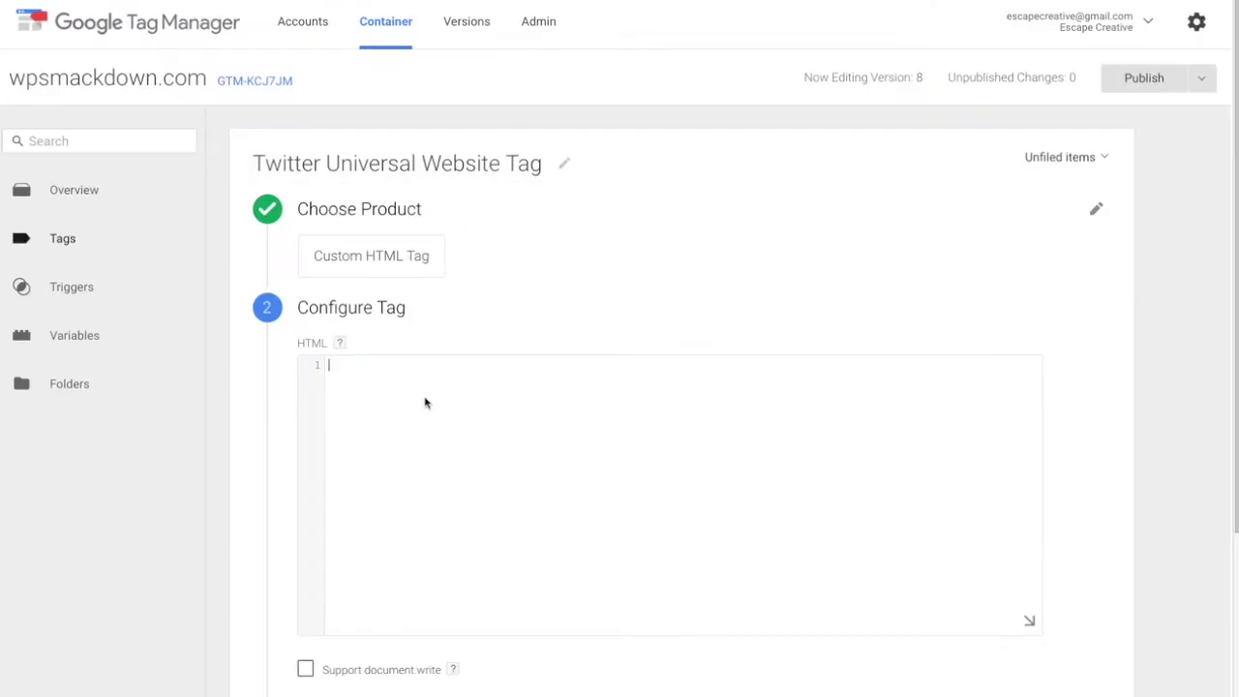
- Paste the Twitter code into the HTML field and choose All Pages as the firing trigger
type("<!-- Twitter universal website tag code --> <script src=\"//platform.twitter.com/oct.js\" type=\"text/javascript\"></script> <script type=\"text/javascript\">twttr.conversion.trackPid('nus1s', { tw_sale_amount: 0, tw_order_quantity: 0 });</script> <noscript> <img height=\"1\" width=\"1\" style=\"display:none;\" alt=\"\" src=\"https://analytics.twitter.com/i/adsct?txn_id=nus1s&p_id=Twitter&tw_sale_amount=0&tw_order_quantity=0\" /> <img height=\"1\" width=\"1\" style=\"display:none;\" alt=\"\" src=\"//t.co/i/adsct?txn_id=nus1s&p_id=Twitter&tw_sale_amount=0&tw_order_quantity=0\" /> </noscript> <!-- End Twitter universal website tag code -->")
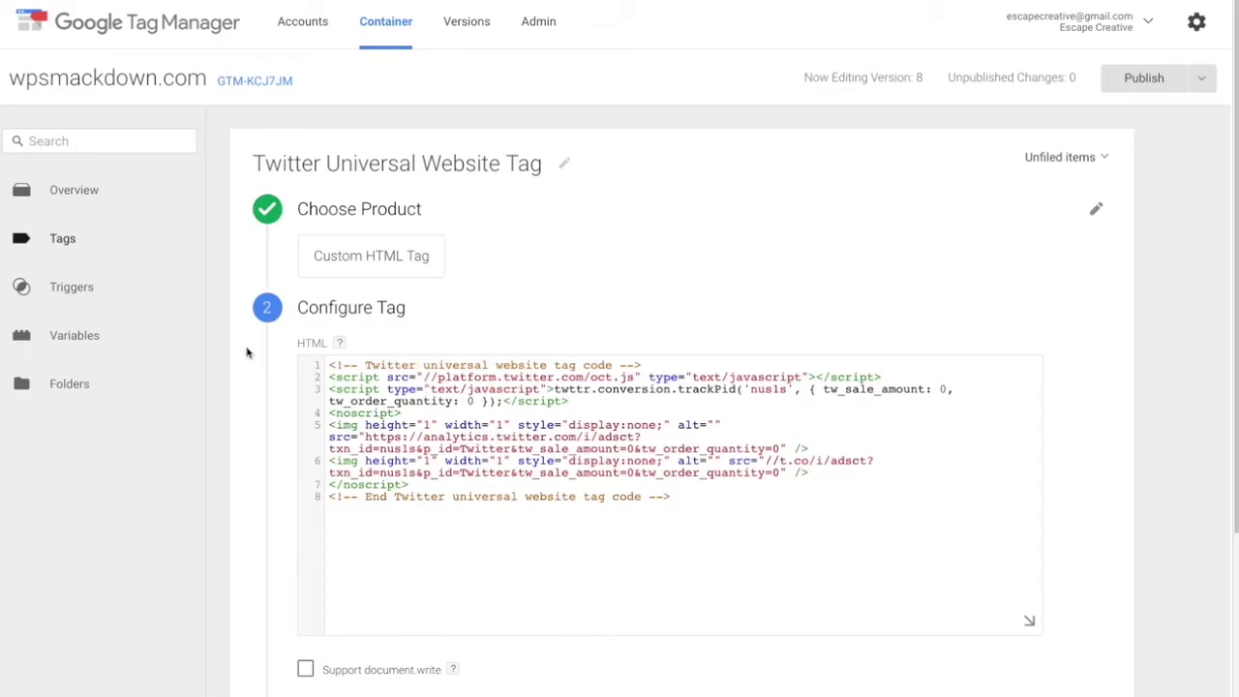
scroll(250, 354, "down", 3)
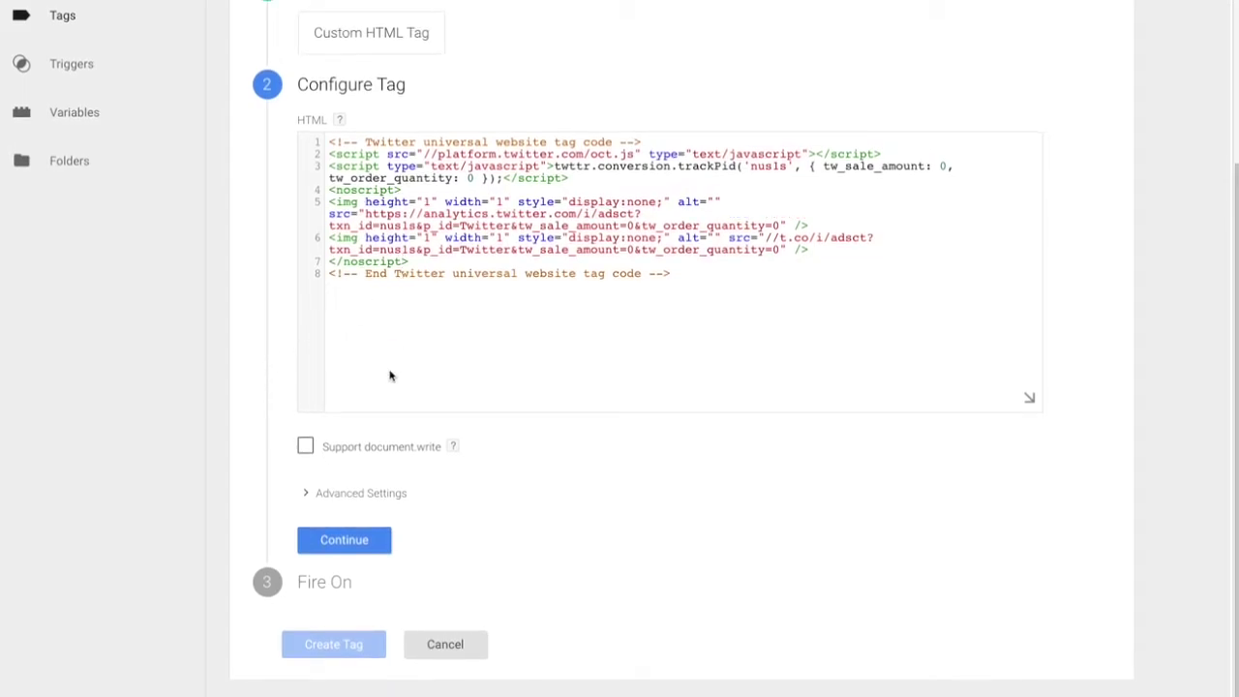
left_click(343, 544)
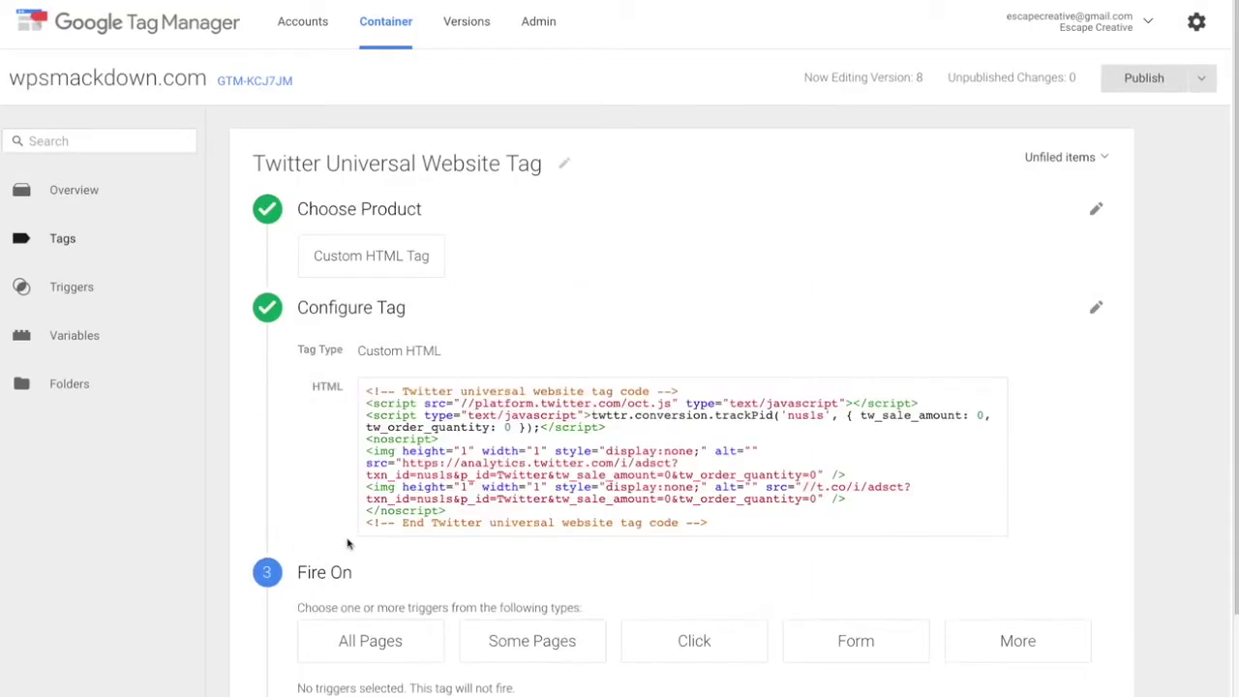
scroll(382, 304, "down", 1)
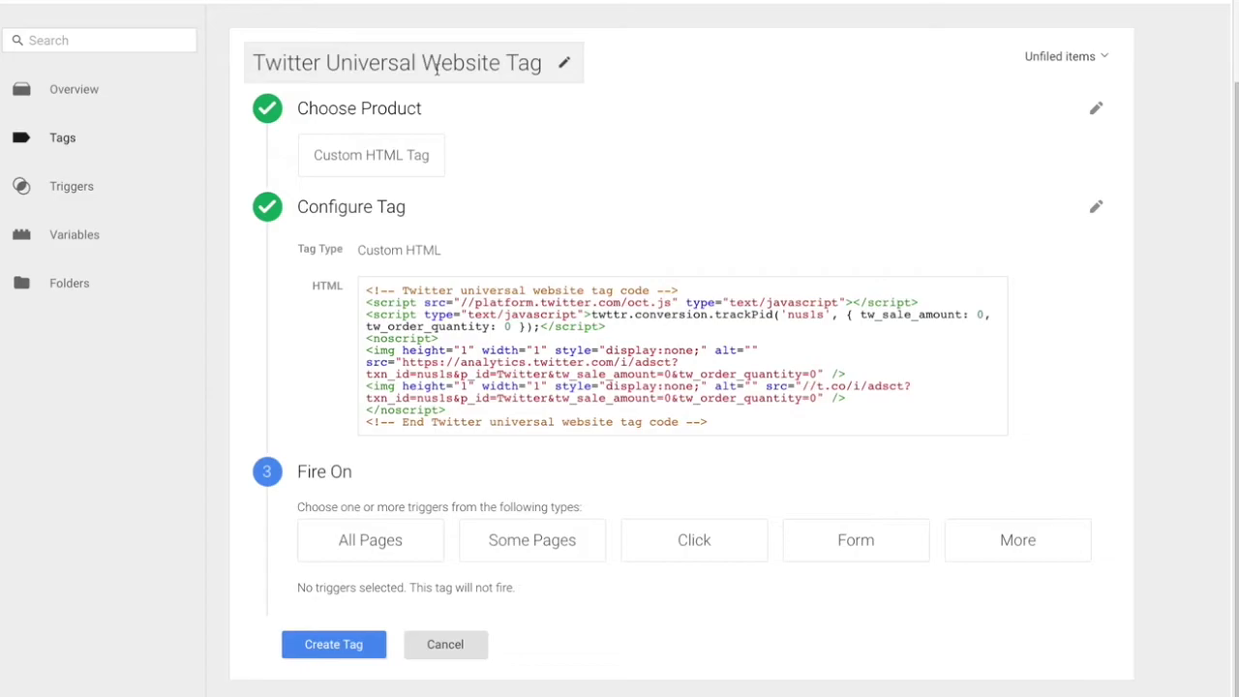
left_click(368, 542)
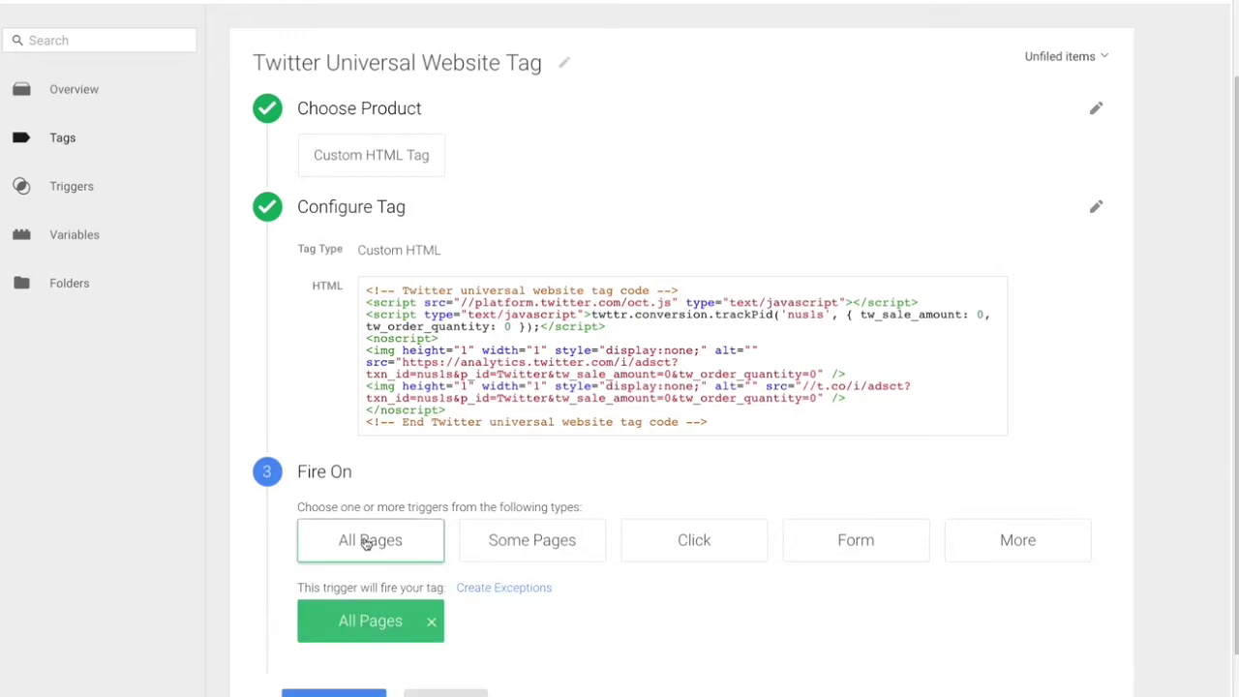
- Create the tag, then open and close the Publish options without publishing
scroll(366, 544, "down", 1)
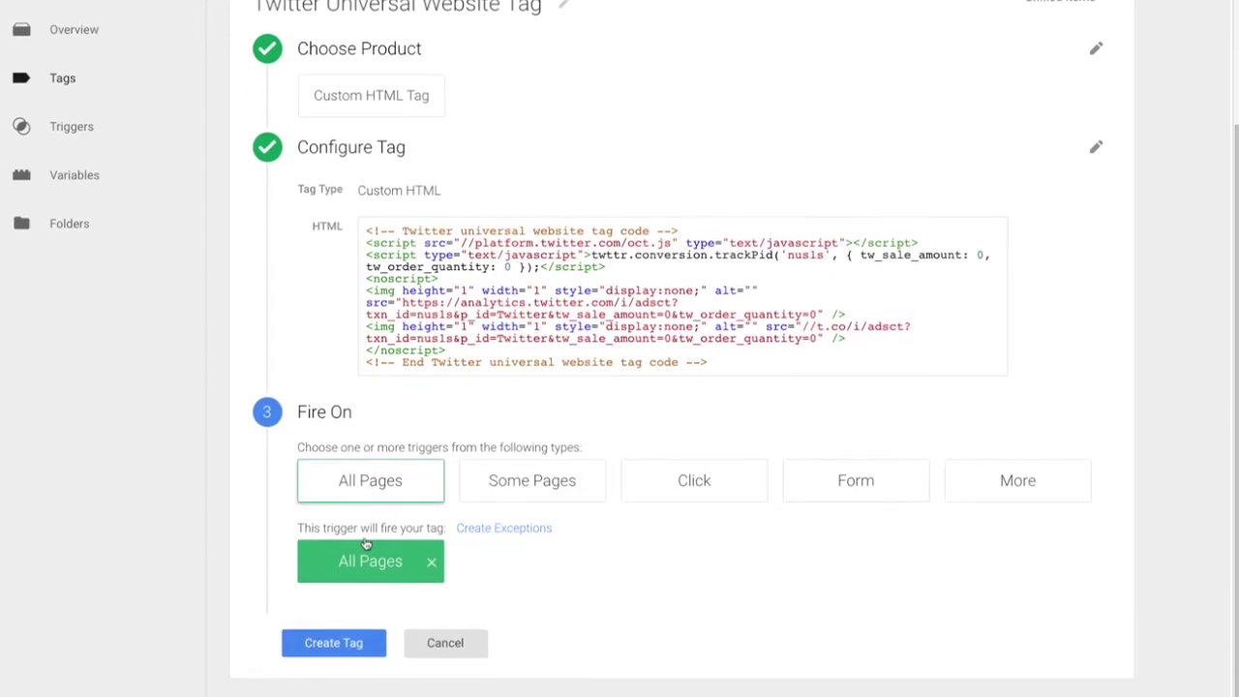
left_click(333, 645)
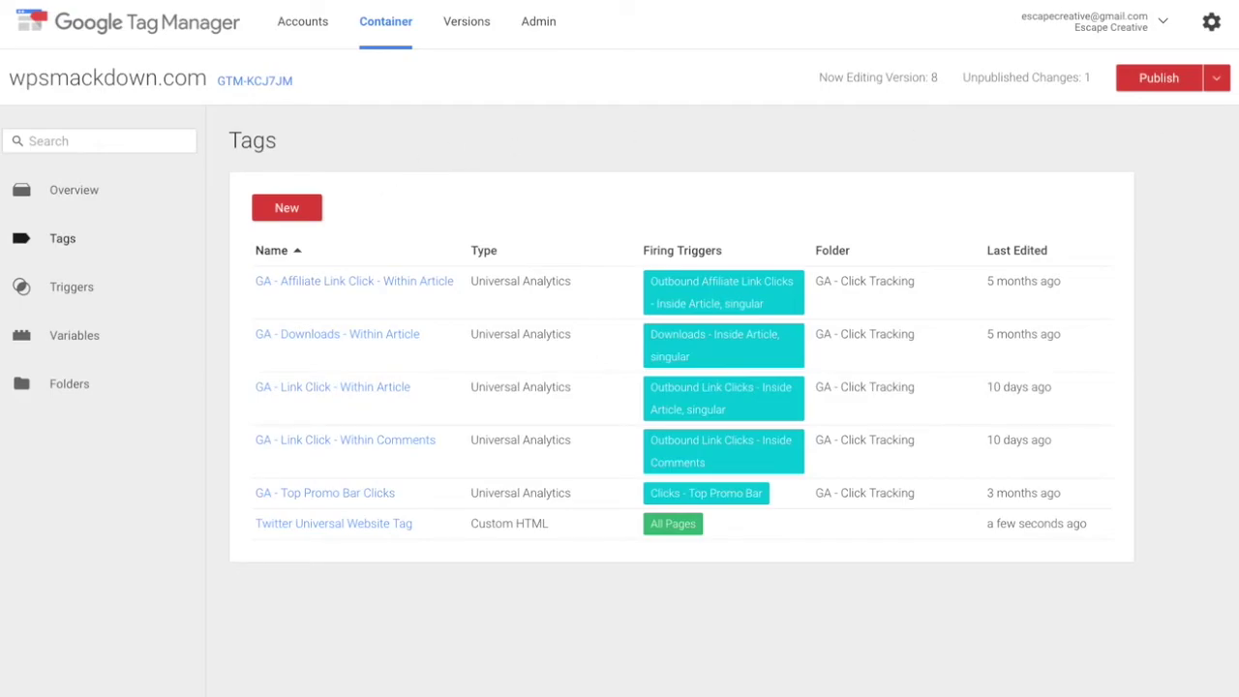
left_click(1218, 81)
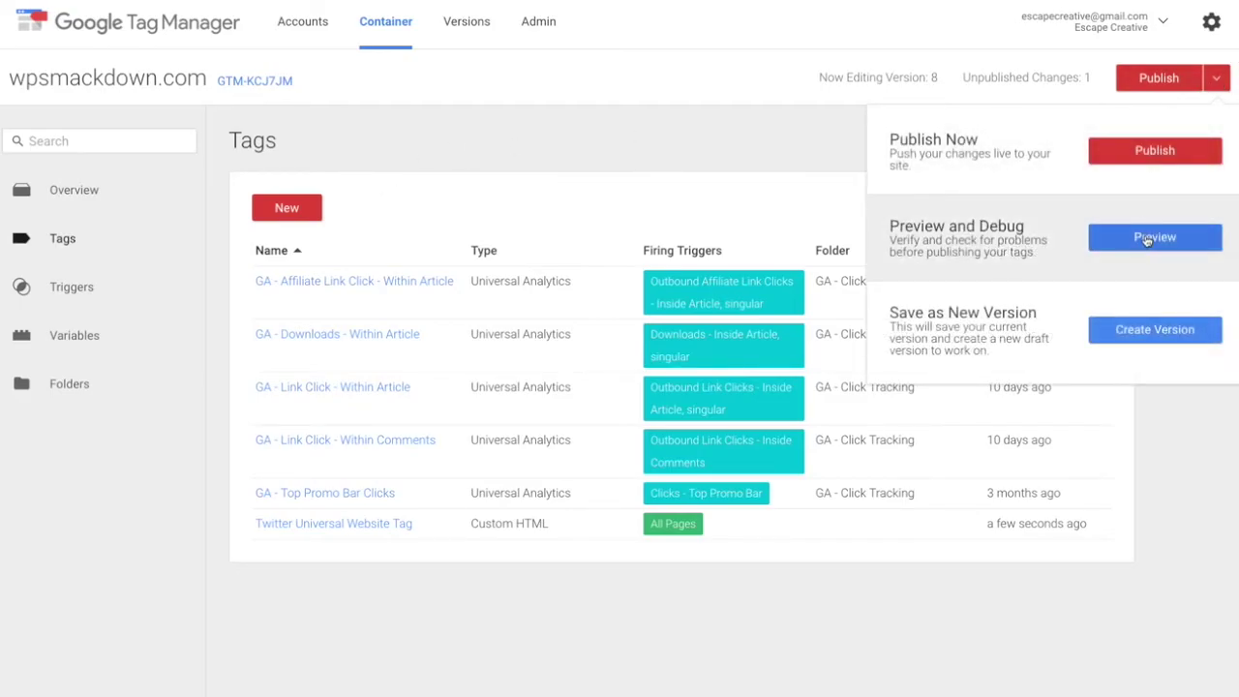
left_click(560, 144)
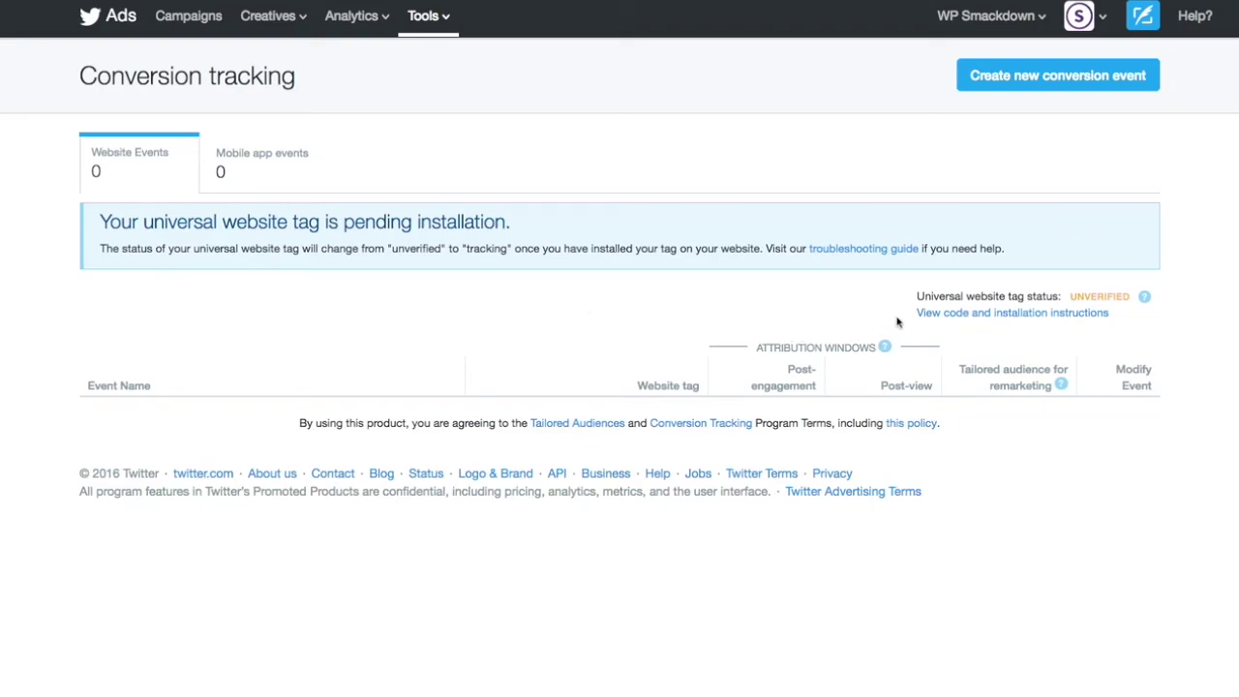
- Highlight the universal website tag's UNVERIFIED status on the Conversion tracking page
left_click_drag(1038, 295, 1109, 294)
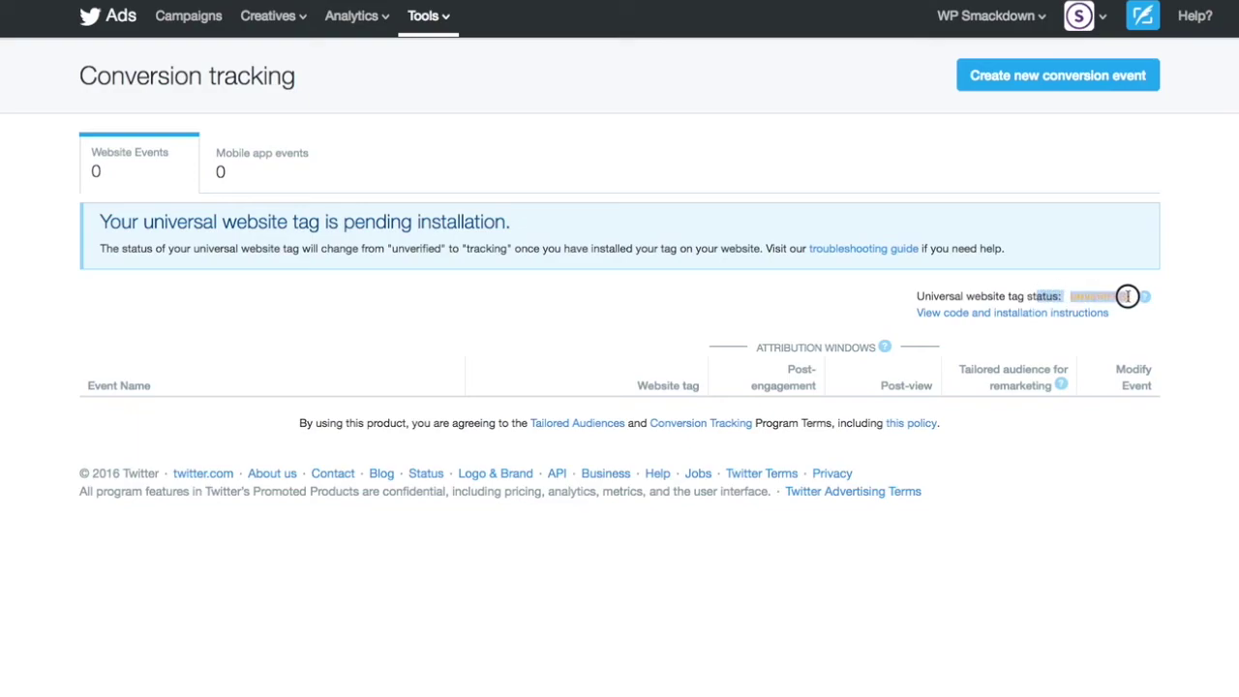
left_click(1095, 296)
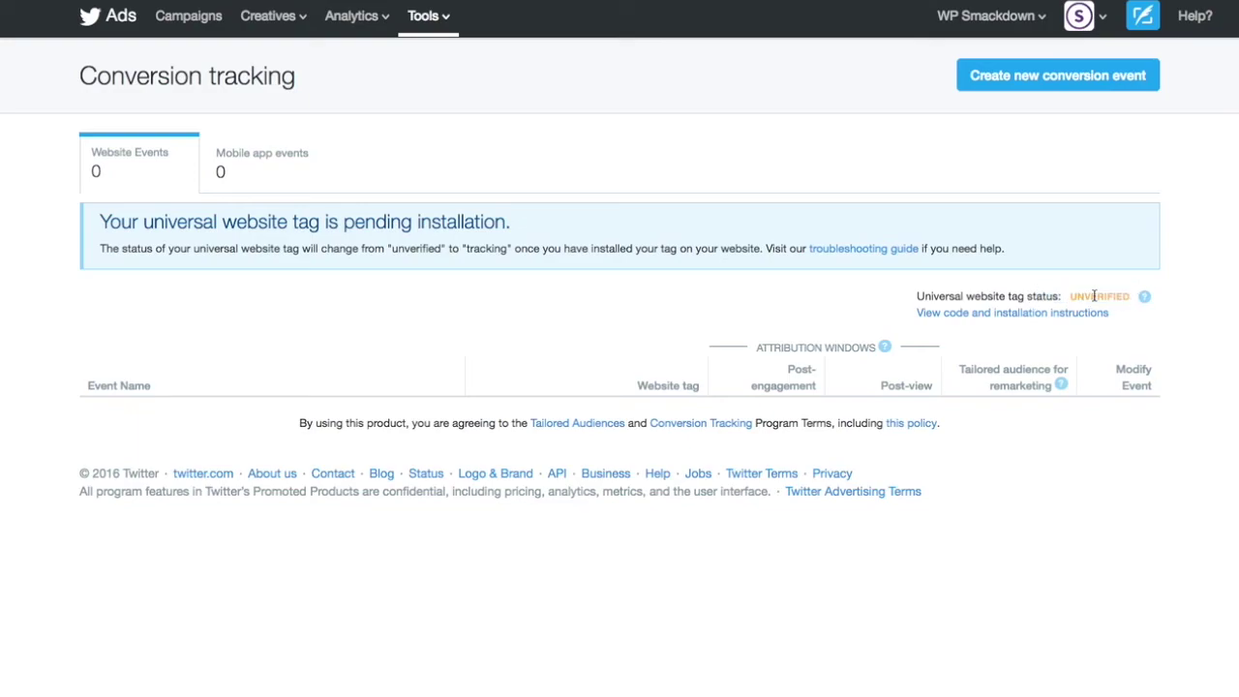